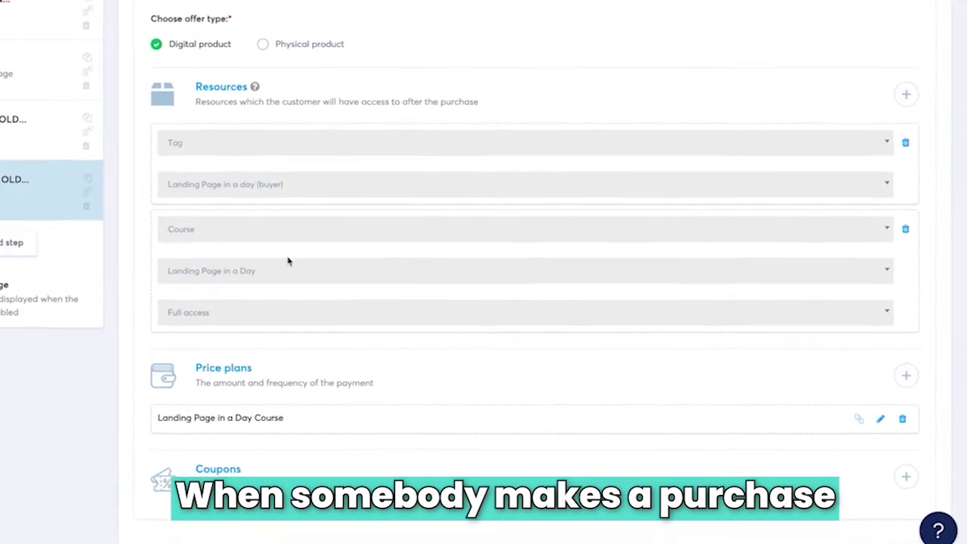
# Step: Add a Course resource for Client Acquisition with Drip content access
pyautogui.click(902, 79)
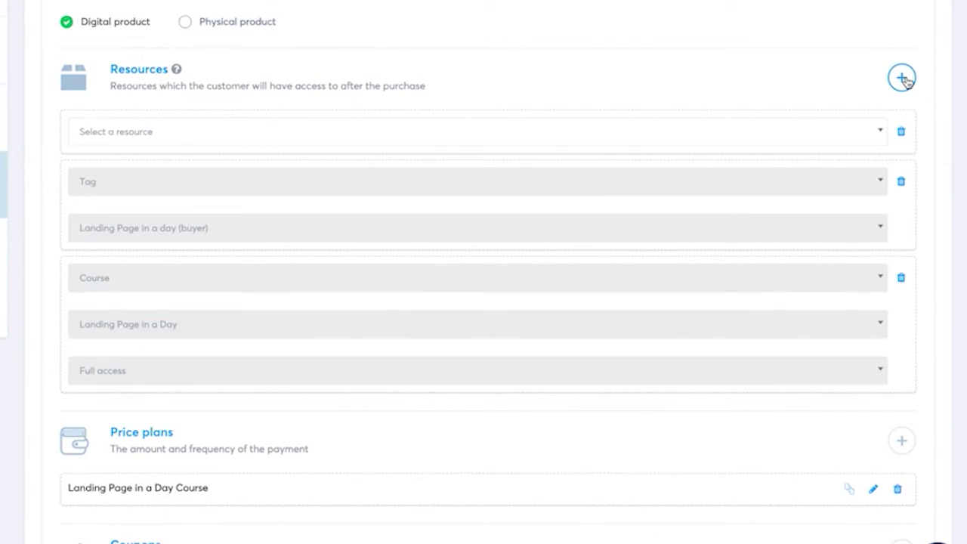
pyautogui.click(739, 137)
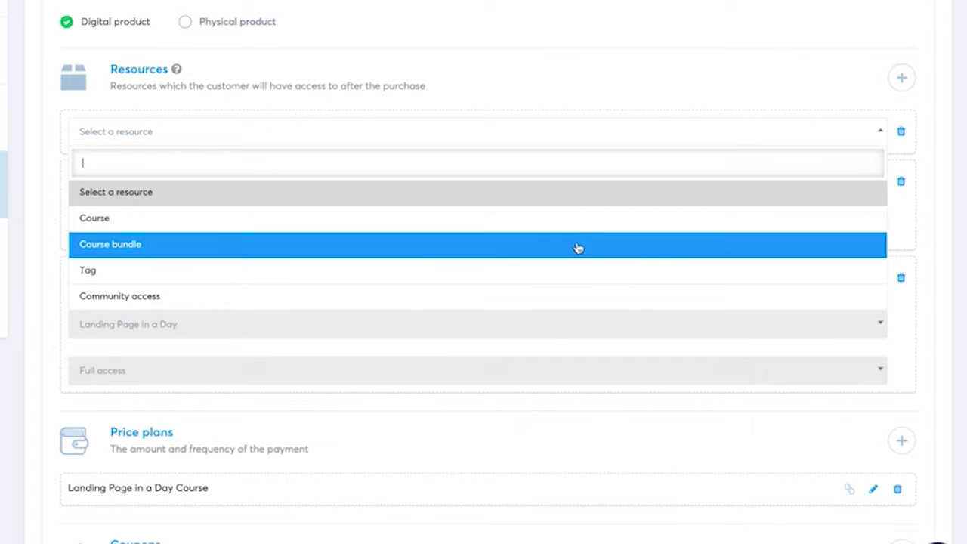
pyautogui.click(578, 221)
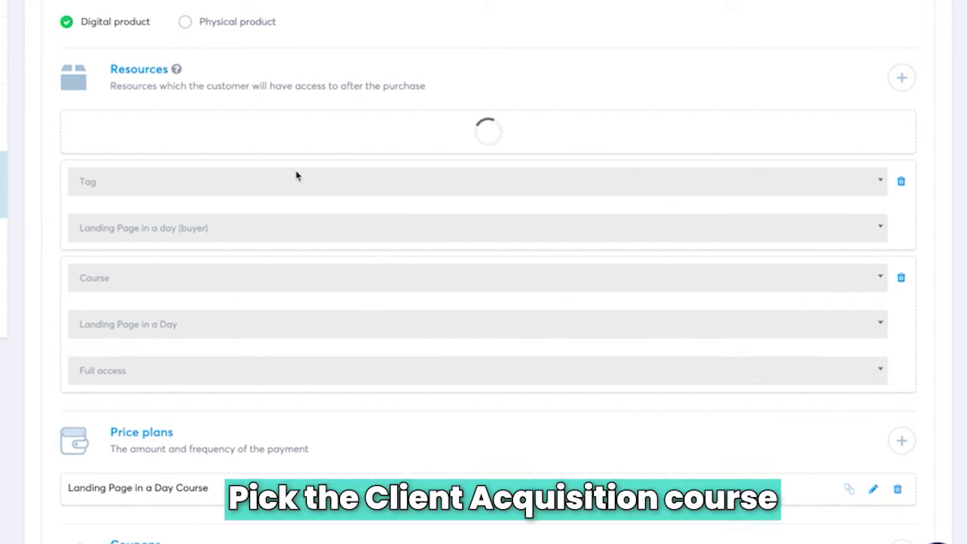
pyautogui.click(257, 182)
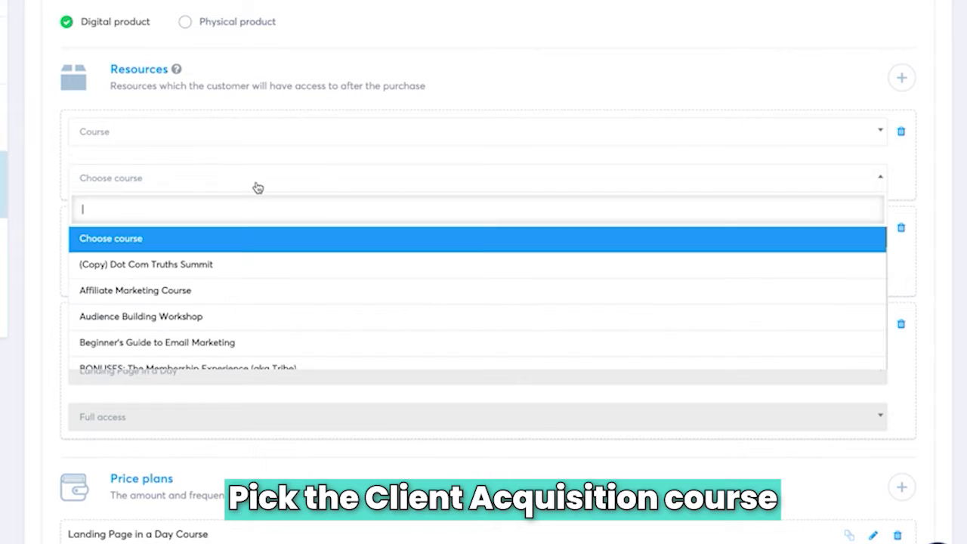
pyautogui.write('client')
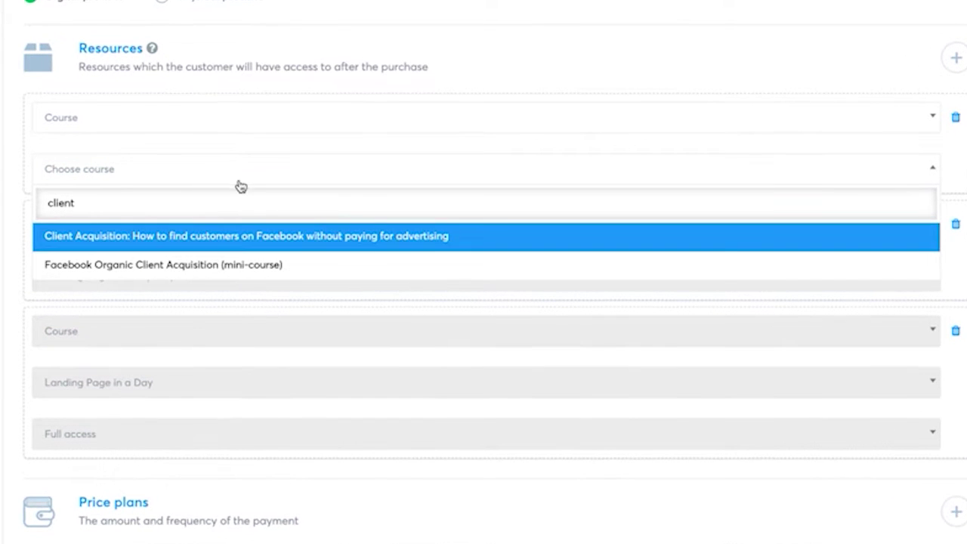
pyautogui.click(224, 237)
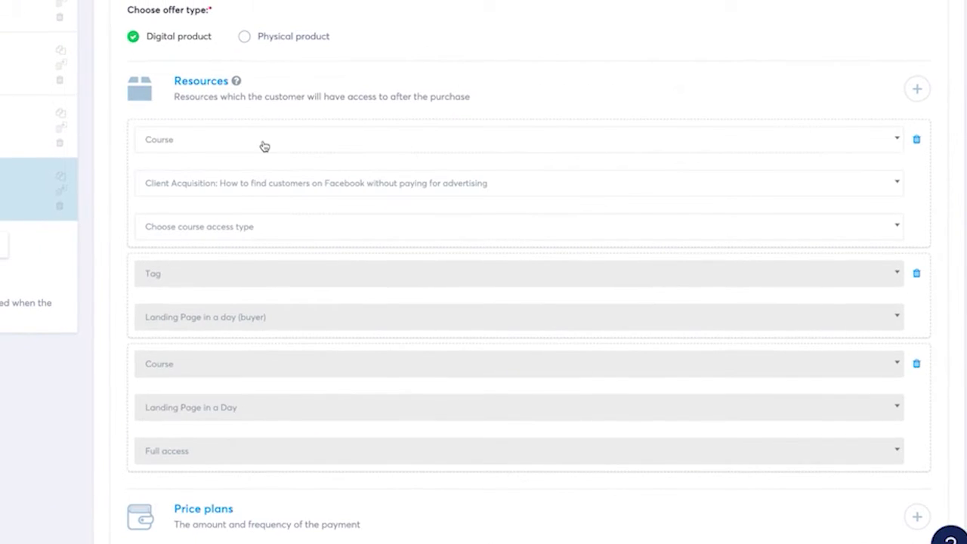
pyautogui.click(253, 224)
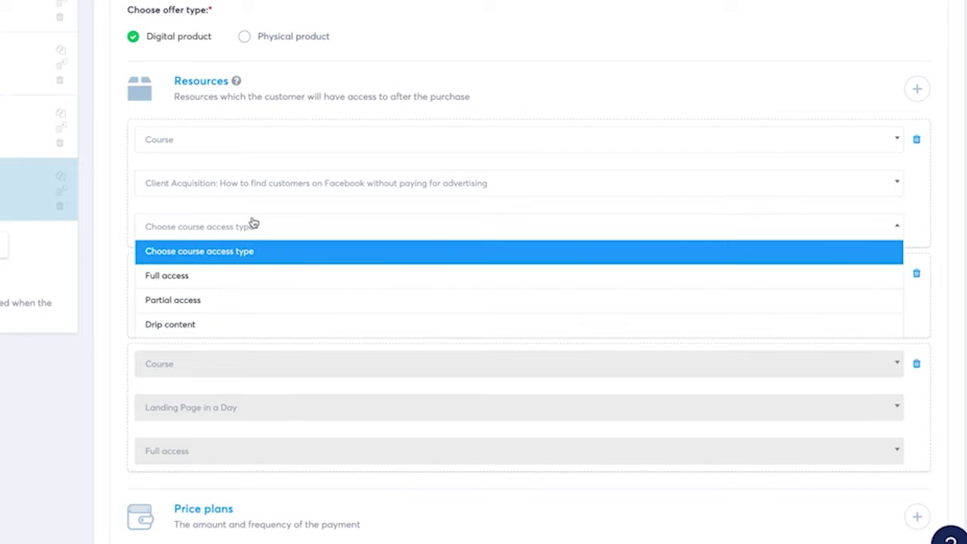
pyautogui.click(227, 325)
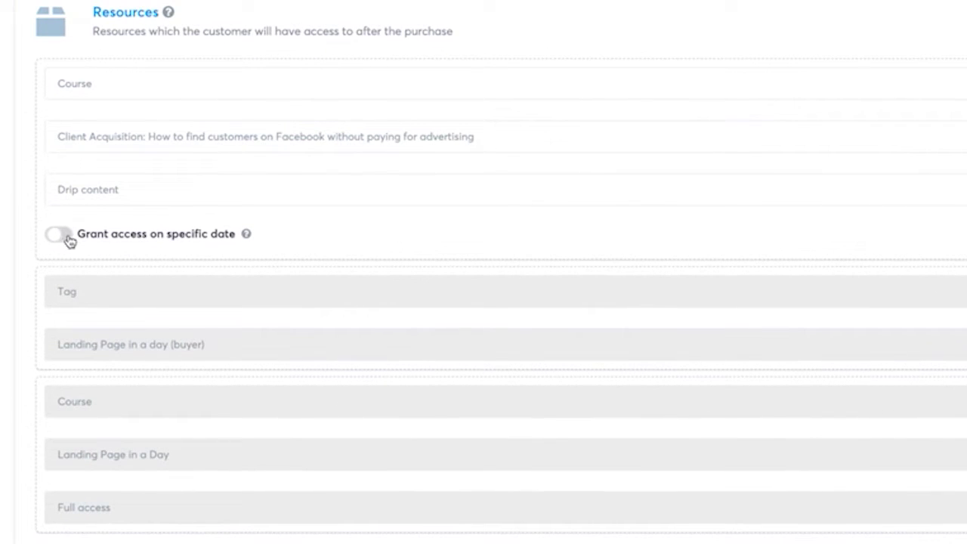
pyautogui.moveTo(245, 239)
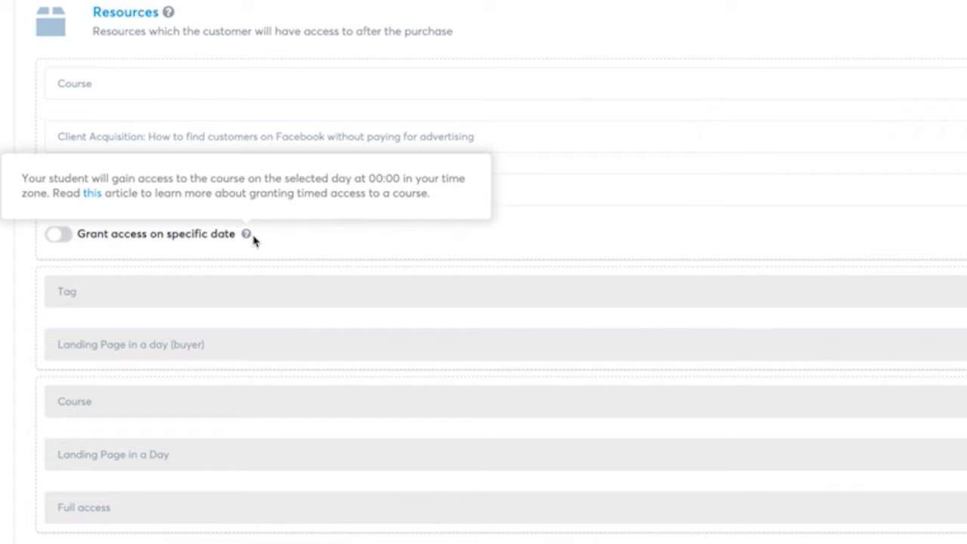
# Step: Switch the course to Partial access with modules Introduction through Over the shoulder tutorials, expiring after 30 days
pyautogui.click(755, 189)
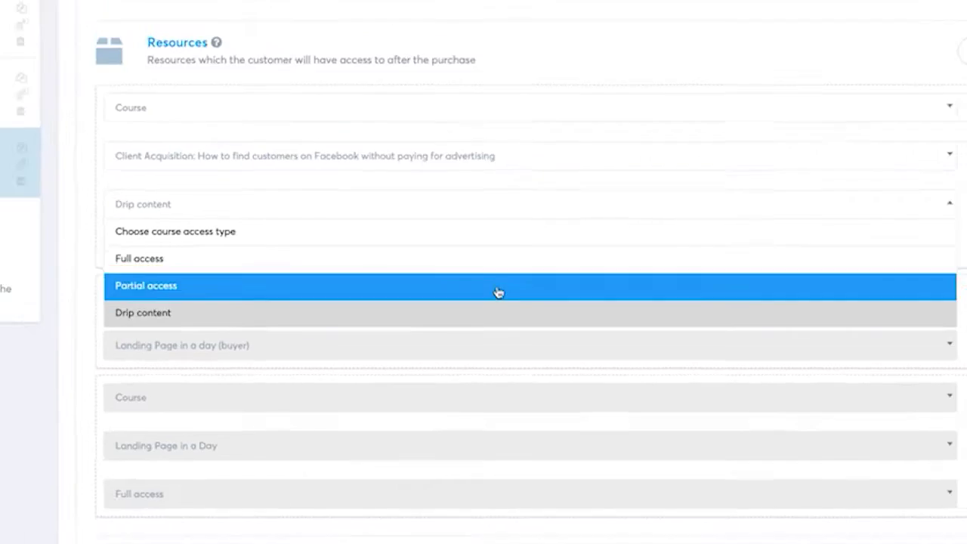
pyautogui.click(481, 281)
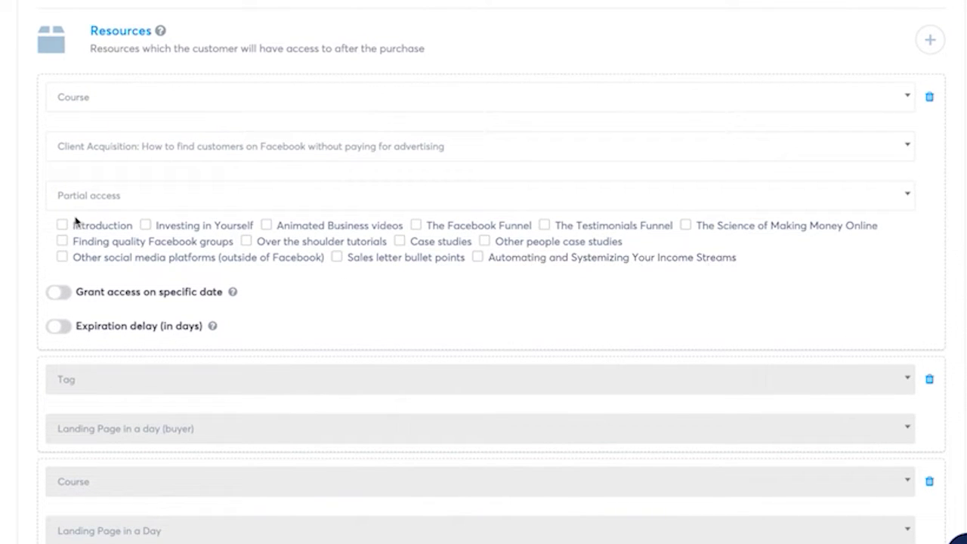
pyautogui.click(409, 227)
pyautogui.click(544, 226)
pyautogui.click(416, 226)
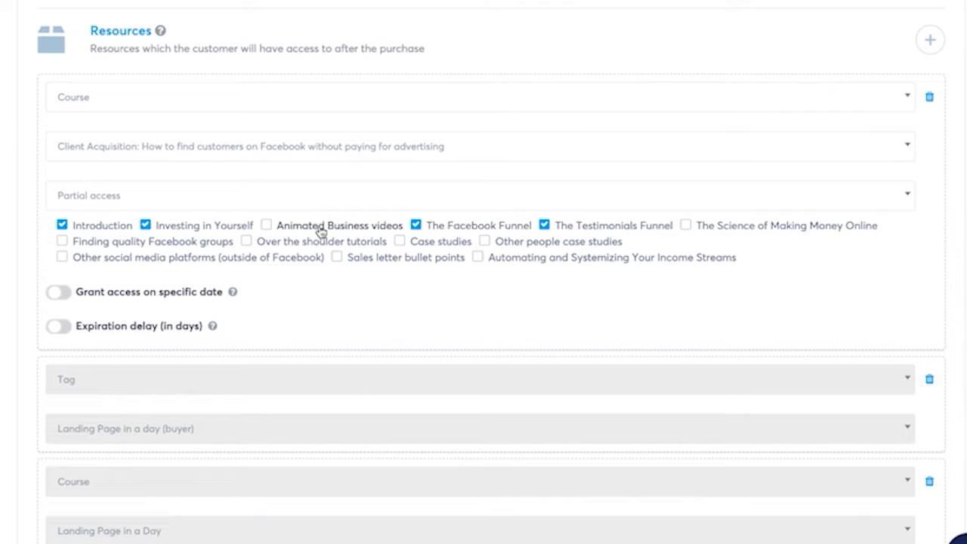
pyautogui.click(266, 226)
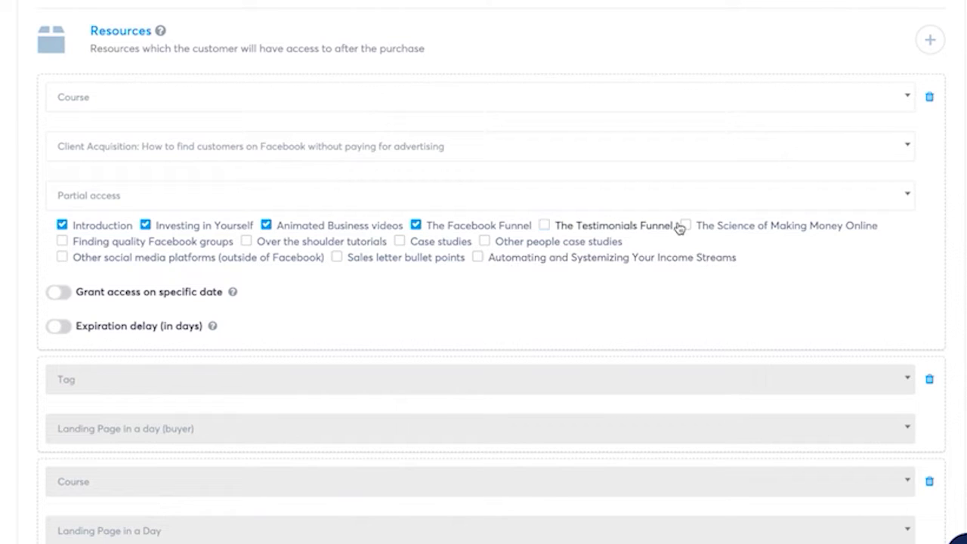
pyautogui.click(684, 226)
pyautogui.click(545, 226)
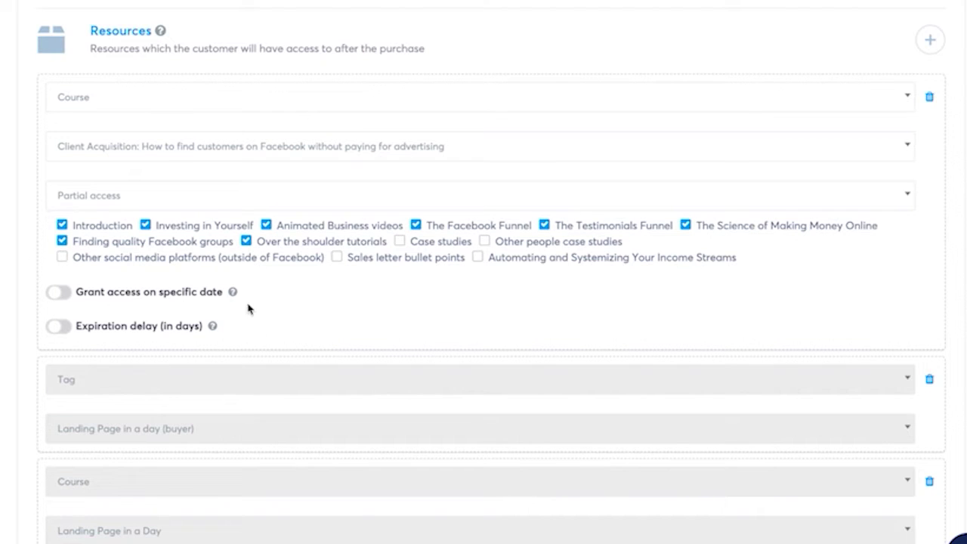
pyautogui.moveTo(236, 300)
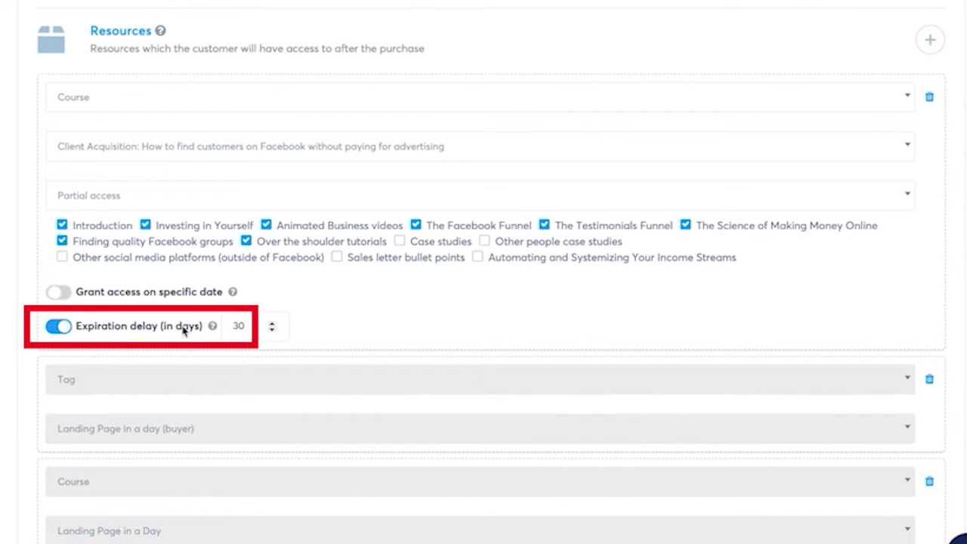
pyautogui.moveTo(214, 330)
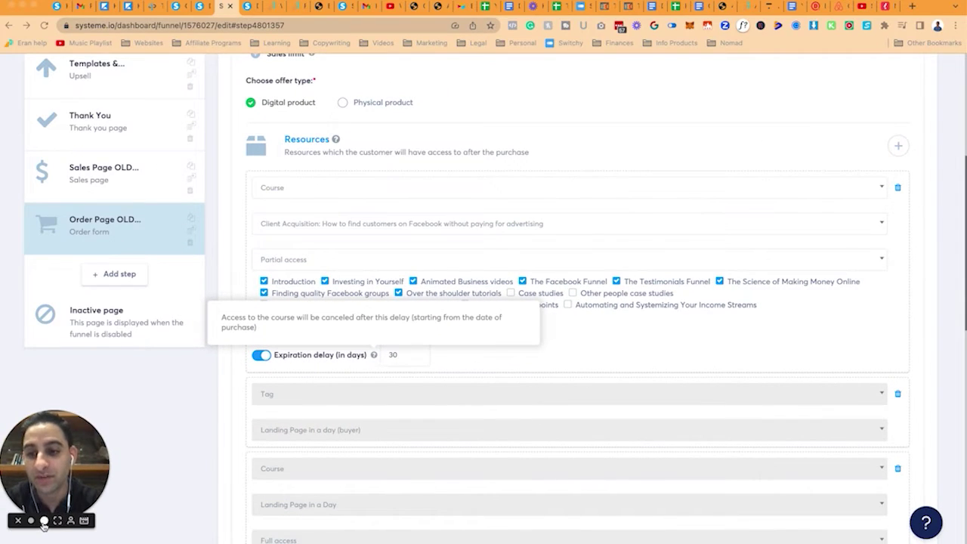
# Step: Disable the 30-day expiration delay and go to the Client Acquisition course's module list tab
pyautogui.click(44, 521)
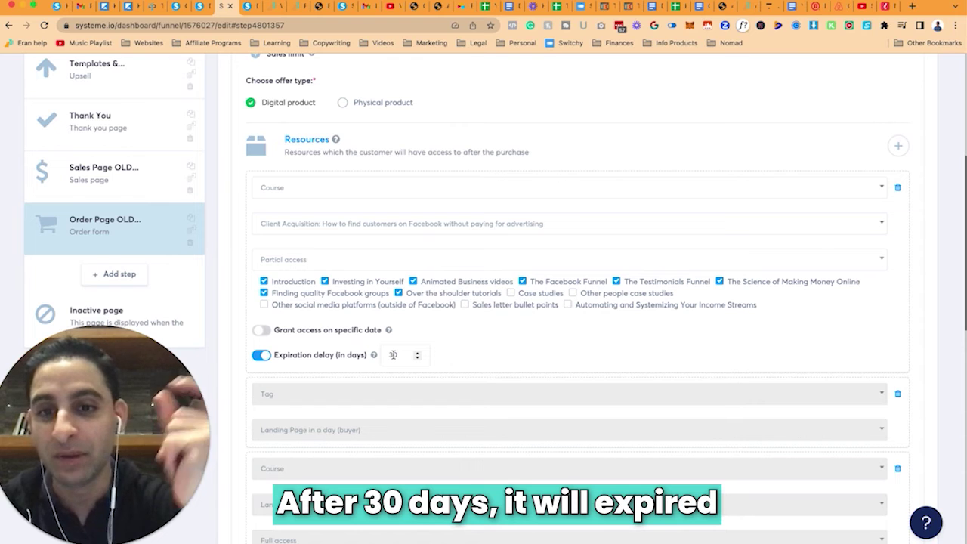
pyautogui.click(260, 356)
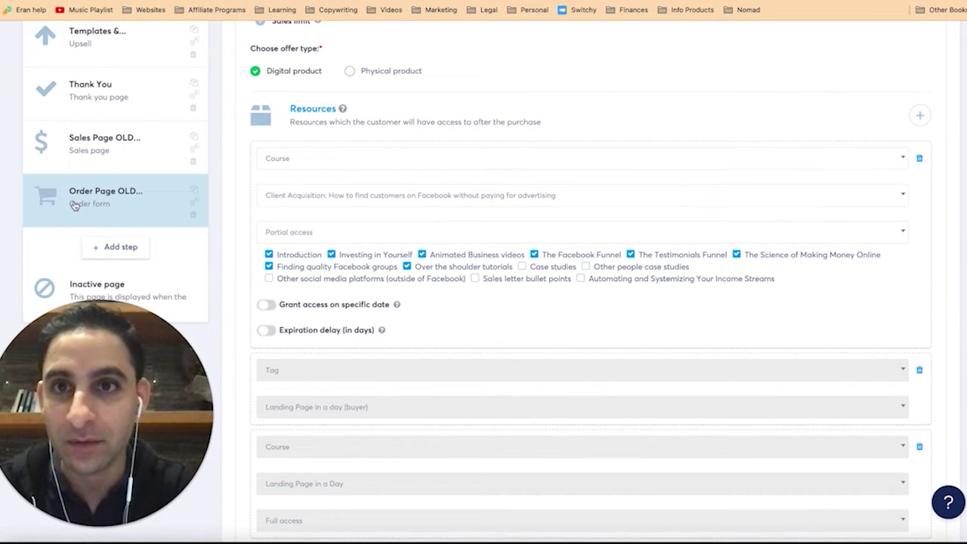
pyautogui.hotkey('ctrl', 'Tab')
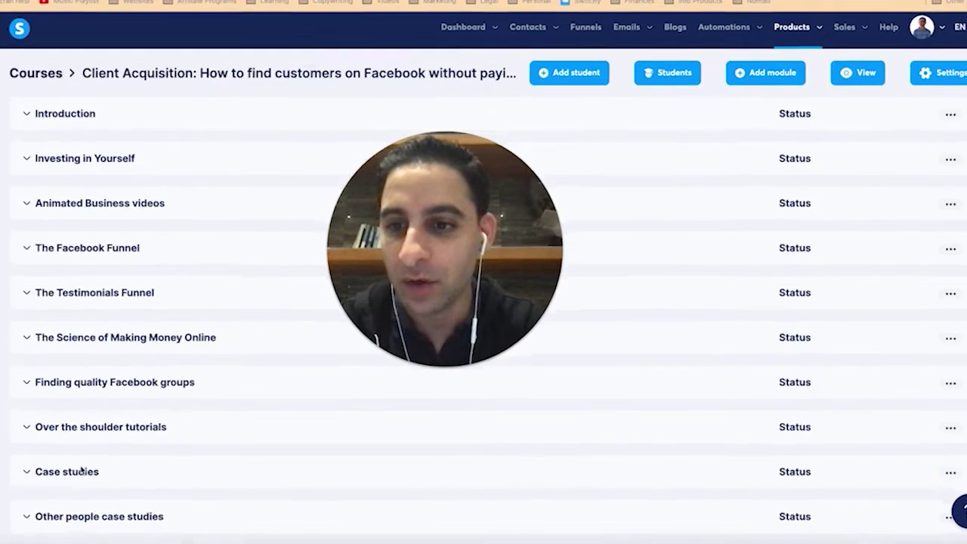
# Step: Open the Edit module settings dialog for the Case studies module
pyautogui.scroll(-1, 82, 470)
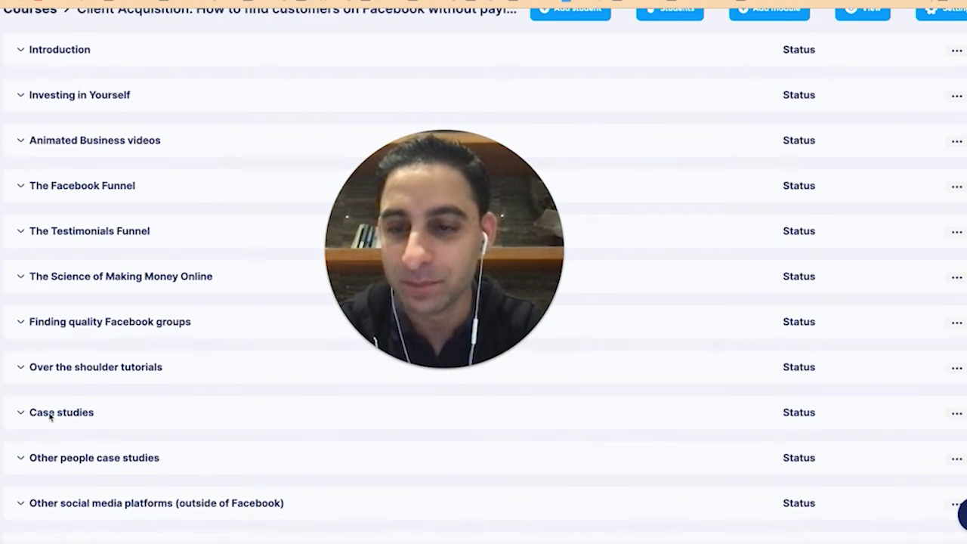
pyautogui.click(937, 366)
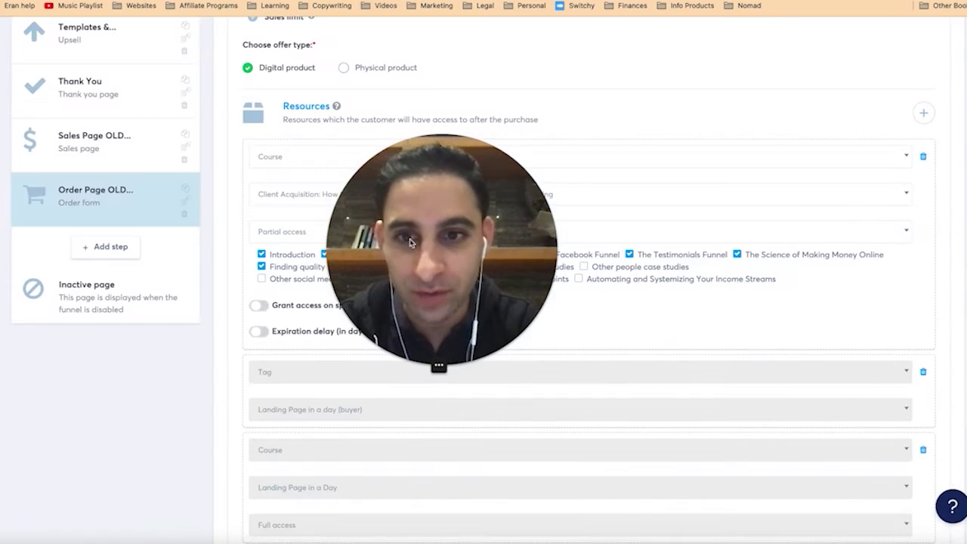
pyautogui.moveTo(410, 242); pyautogui.dragTo(204, 342)
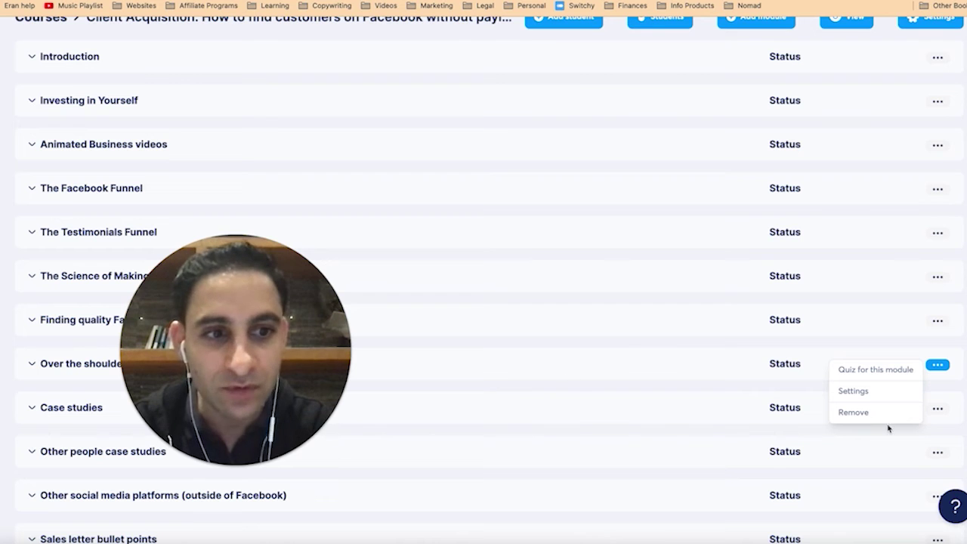
pyautogui.click(428, 408)
pyautogui.click(935, 410)
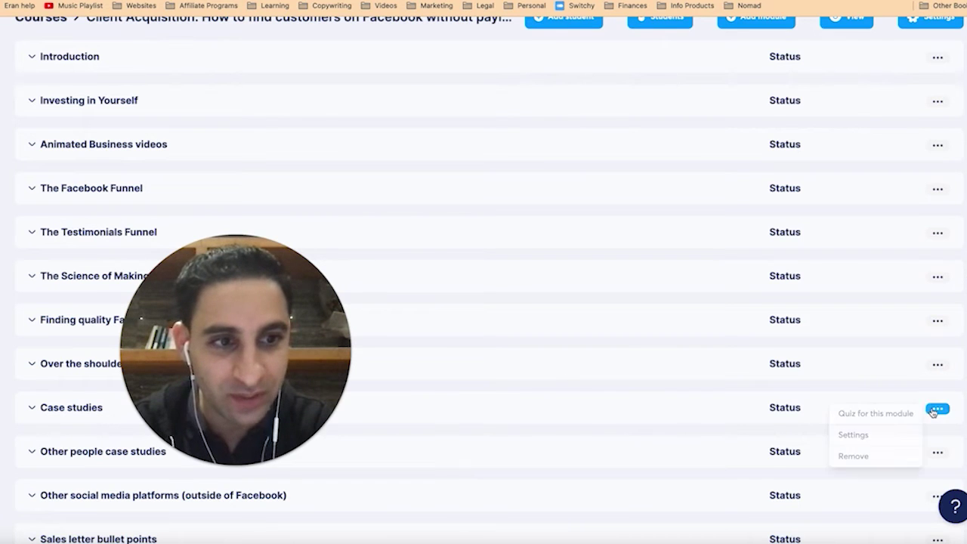
pyautogui.click(865, 436)
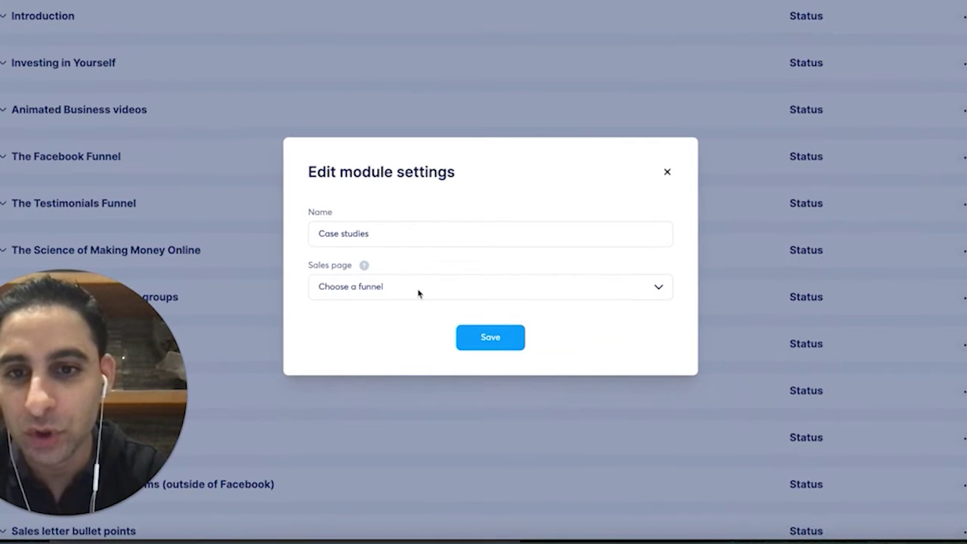
# Step: Set the Case studies sales page to Landing Page in a Day (SLO funnel), step Sales Page OLD, and save
pyautogui.click(657, 289)
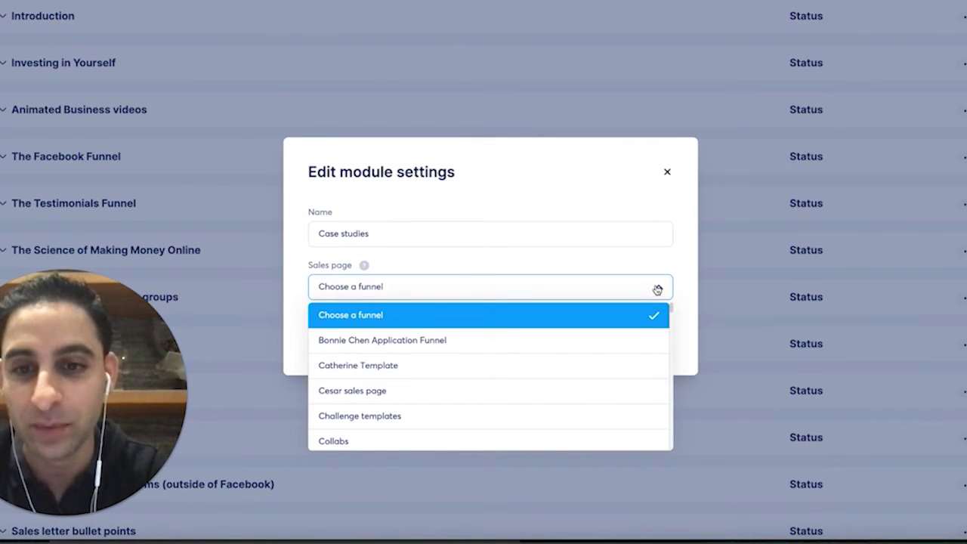
pyautogui.scroll(-2, 602, 369)
pyautogui.scroll(2, 602, 369)
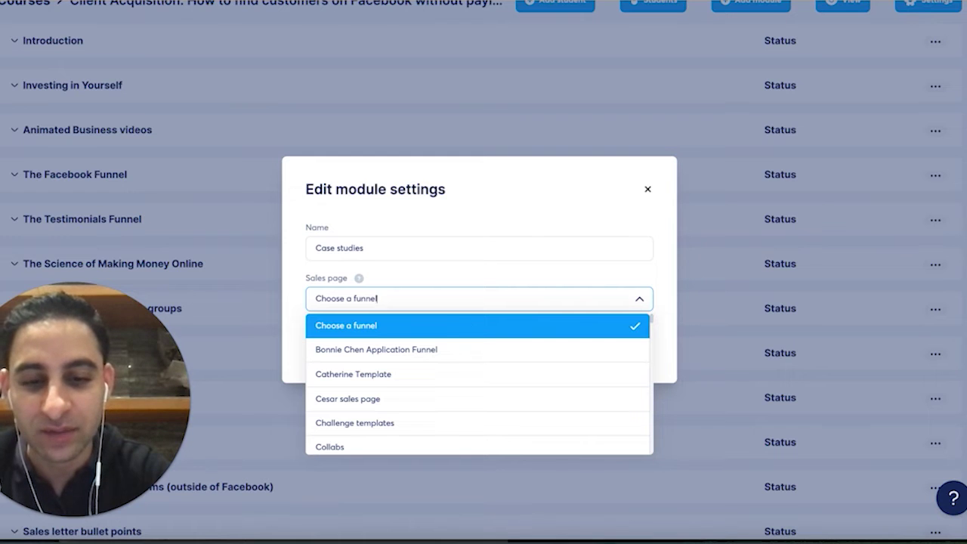
pyautogui.write('slo')
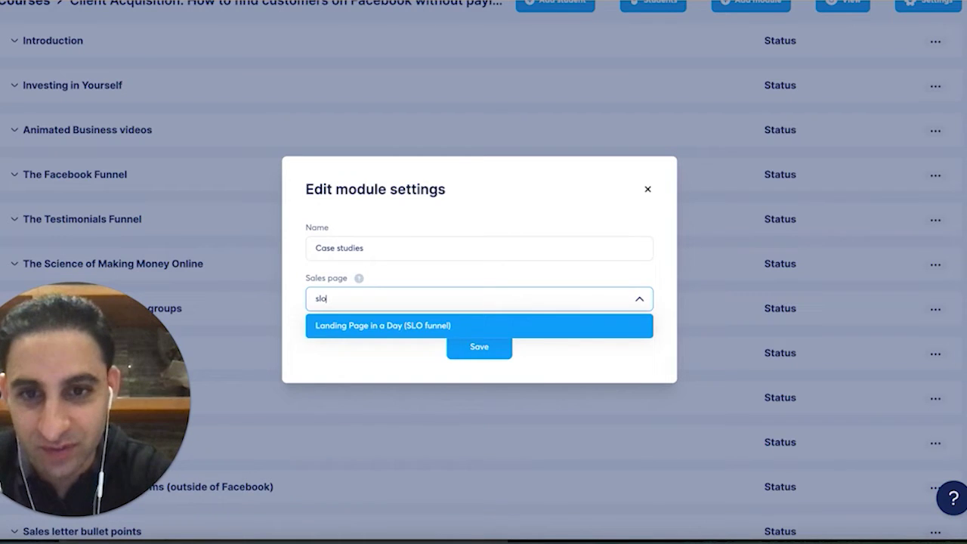
pyautogui.click(442, 333)
pyautogui.click(479, 326)
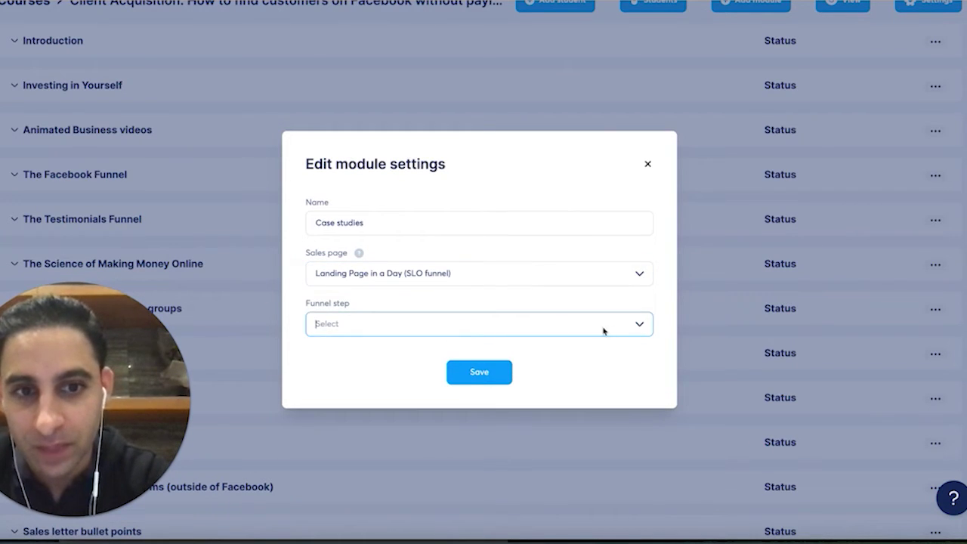
pyautogui.click(641, 327)
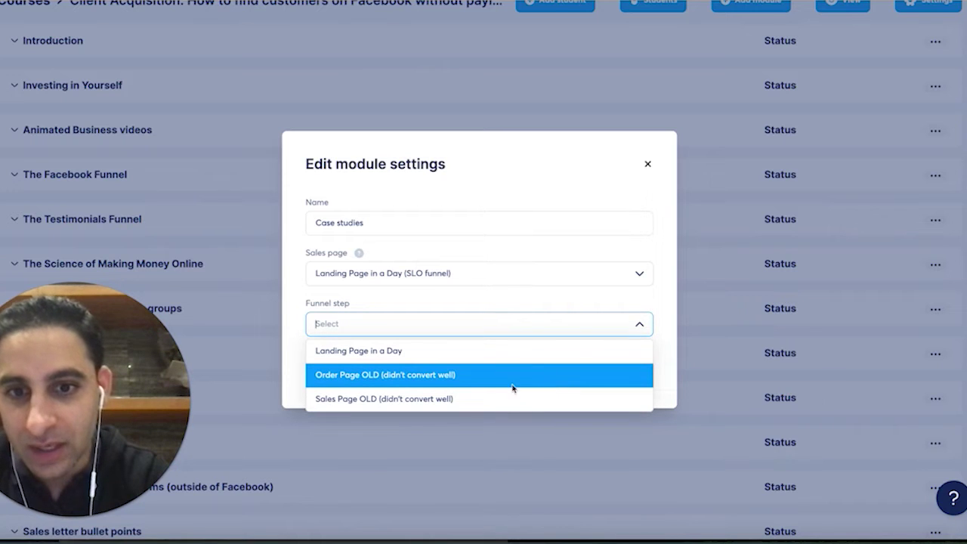
pyautogui.click(420, 398)
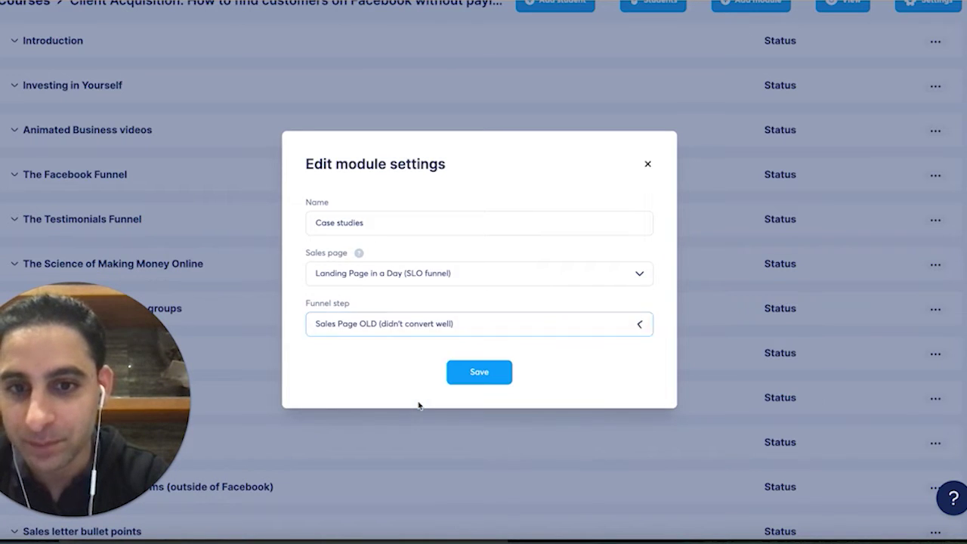
pyautogui.click(480, 371)
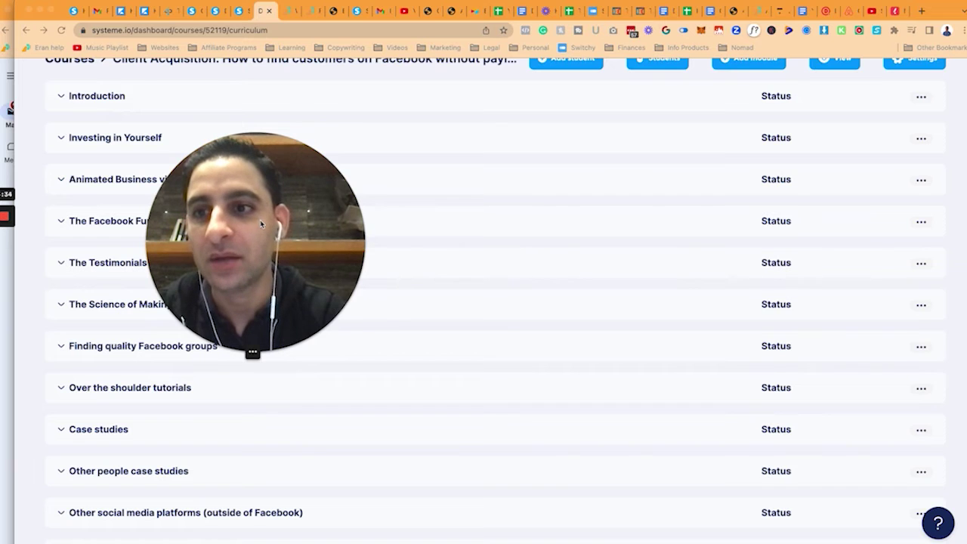
# Step: Review the order page's course access, then reopen the Case studies module settings
pyautogui.click(240, 13)
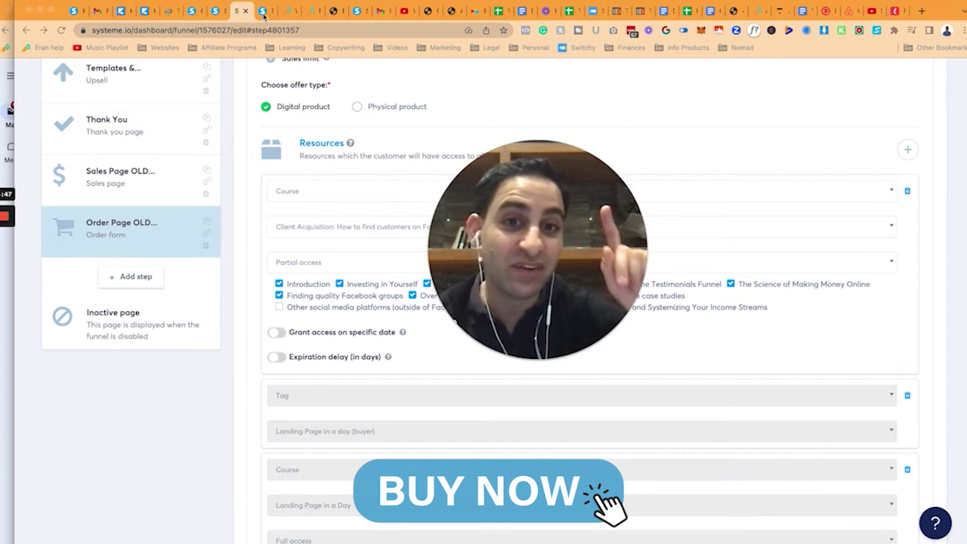
pyautogui.click(263, 11)
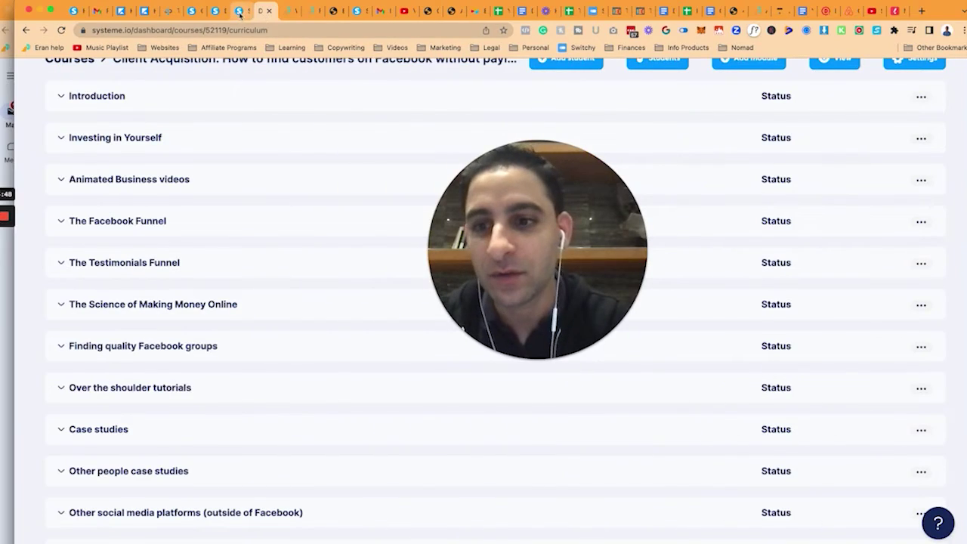
pyautogui.click(920, 429)
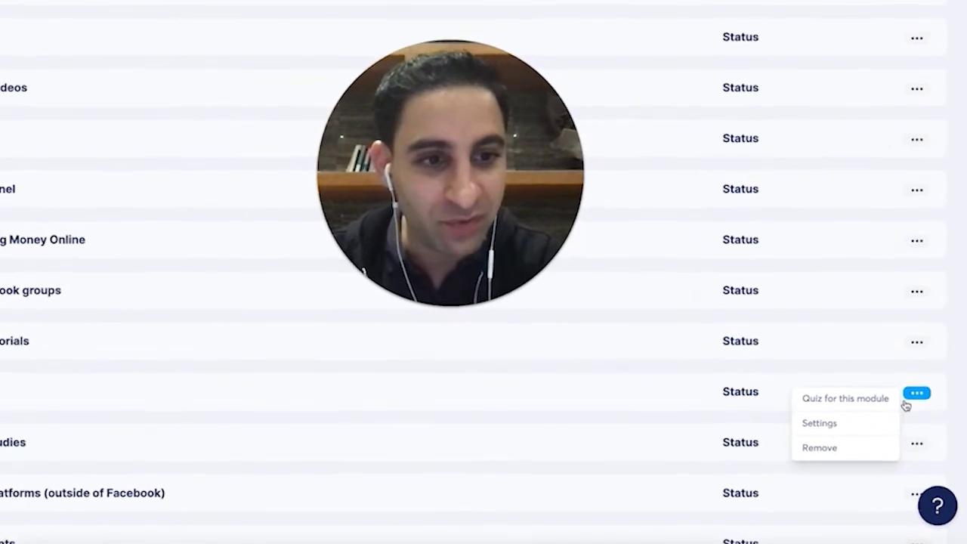
pyautogui.click(824, 424)
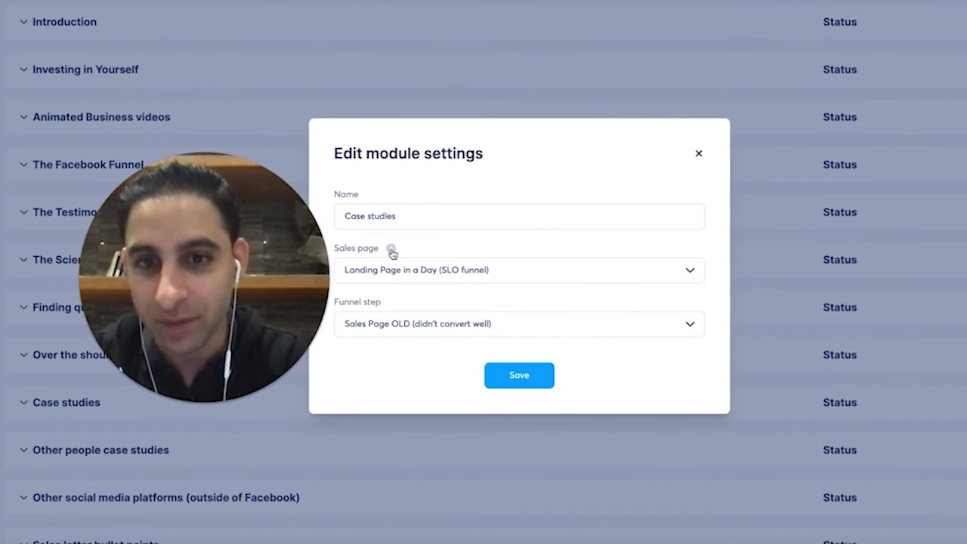
# Step: Clear the Case studies sales page back to Choose a funnel and save
pyautogui.moveTo(391, 250)
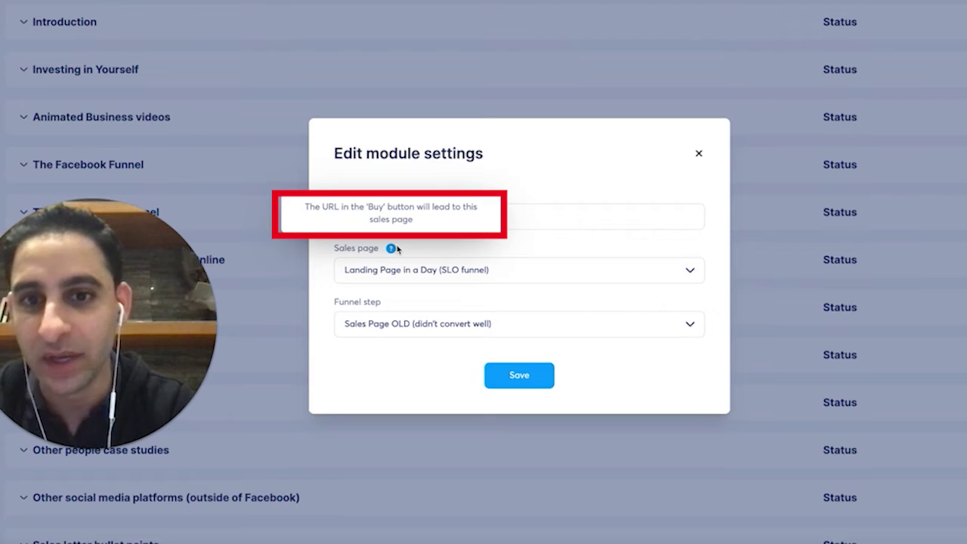
pyautogui.click(692, 270)
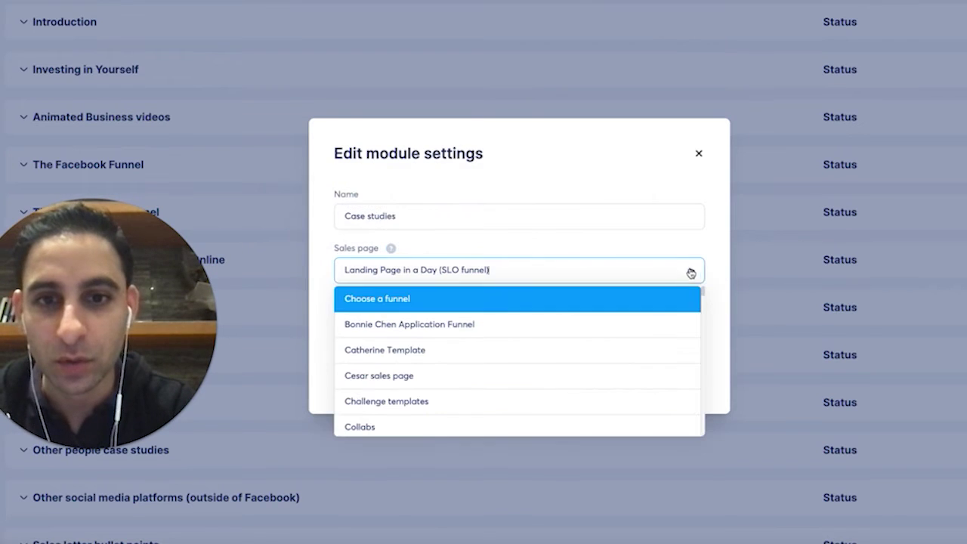
pyautogui.hotkey('ctrl', 'a')
pyautogui.press('BackSpace')
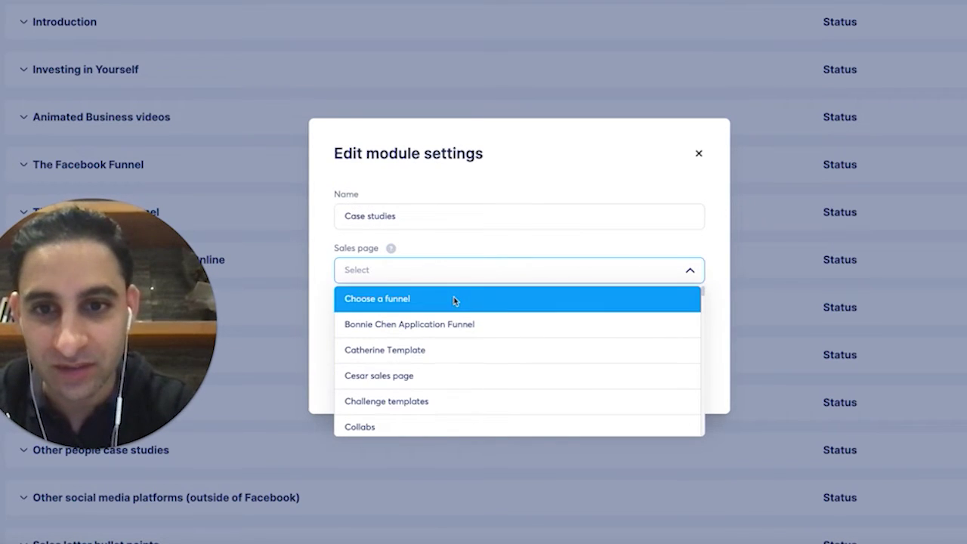
pyautogui.click(395, 299)
pyautogui.click(533, 347)
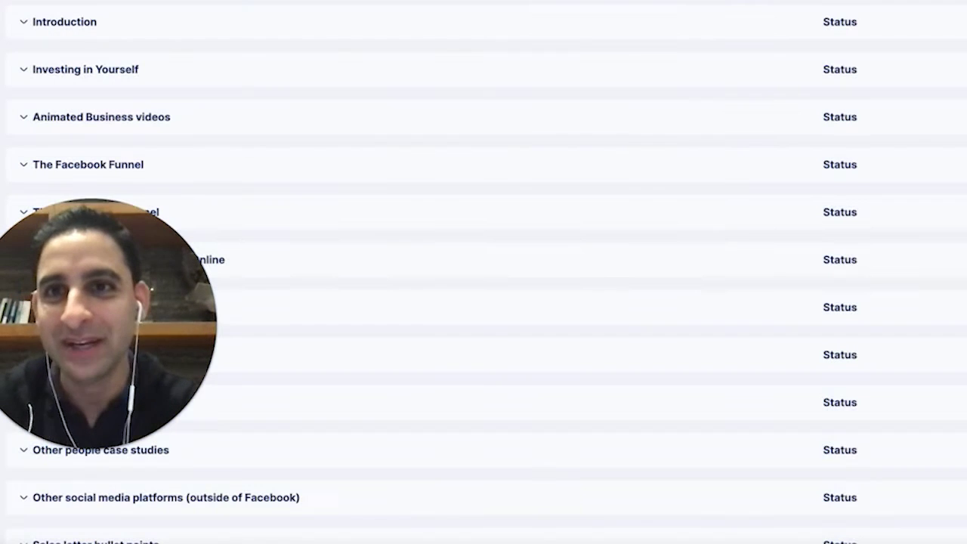